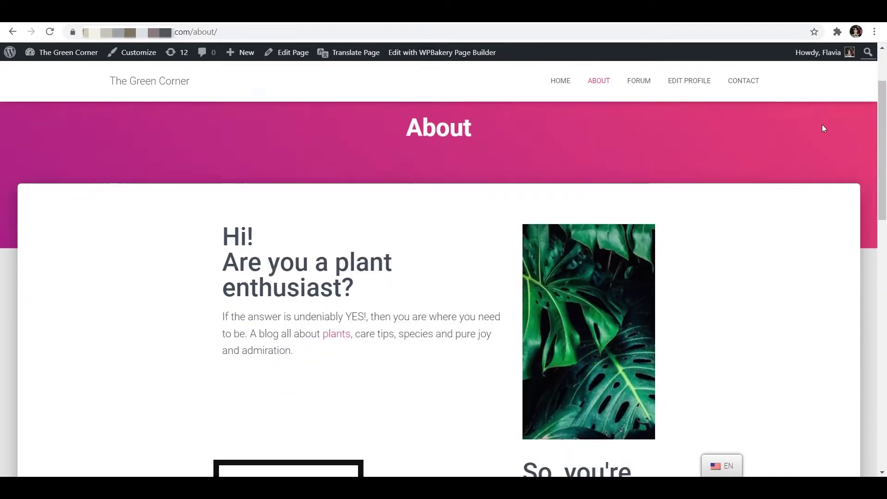
Switch the About page to DE with the language switcher and scroll down the German page
scroll(821, 125, down, 15)
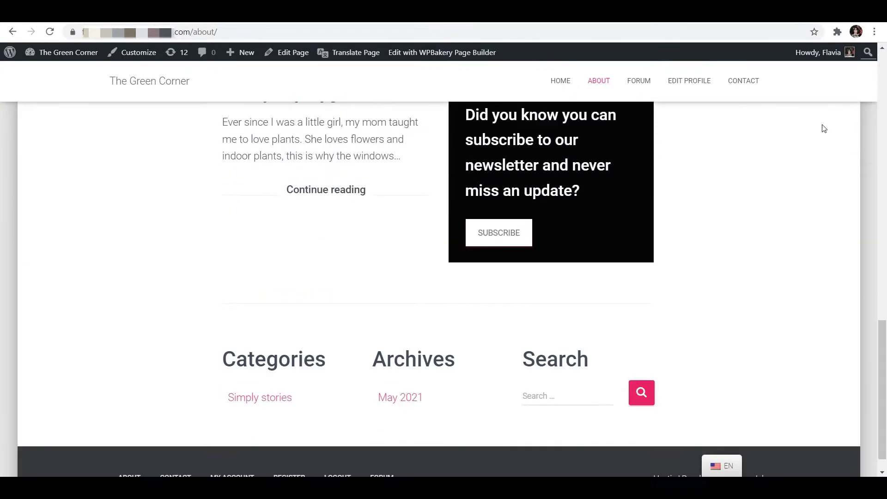
mouse_move(725, 464)
click(720, 441)
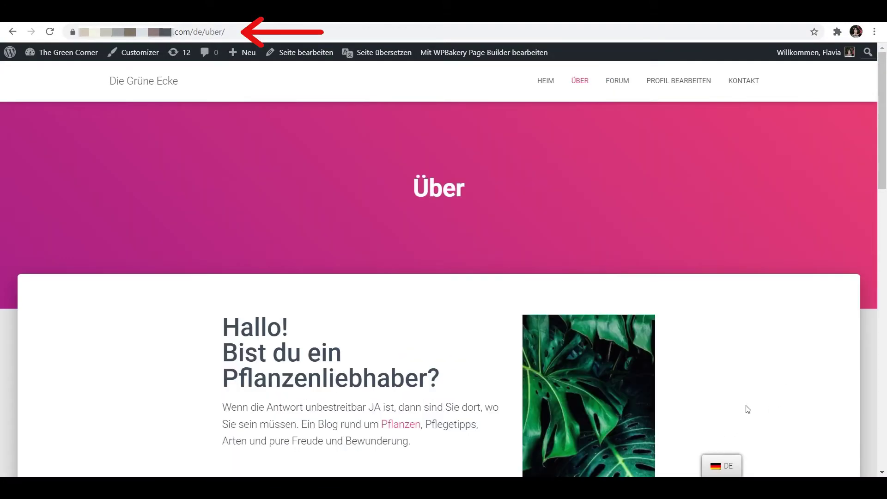
scroll(747, 409, down, 18)
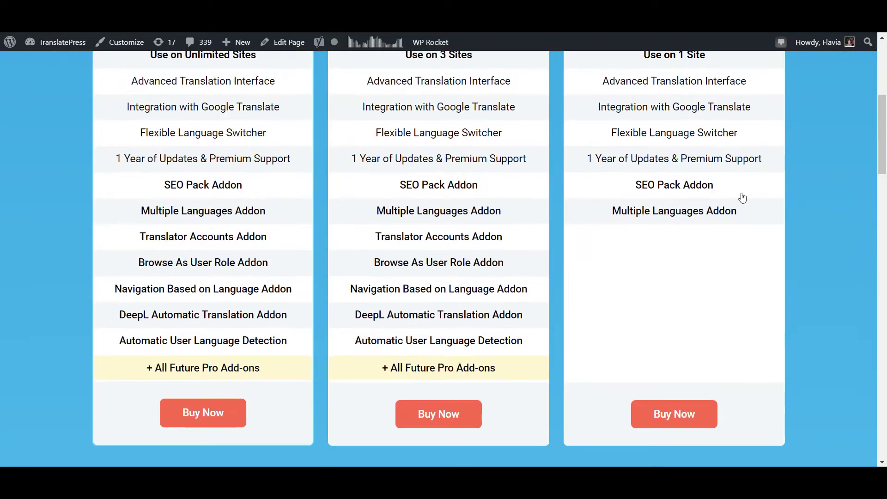
Point at the SEO Pack Addon entry in the TranslatePress pricing plan feature lists
mouse_move(456, 185)
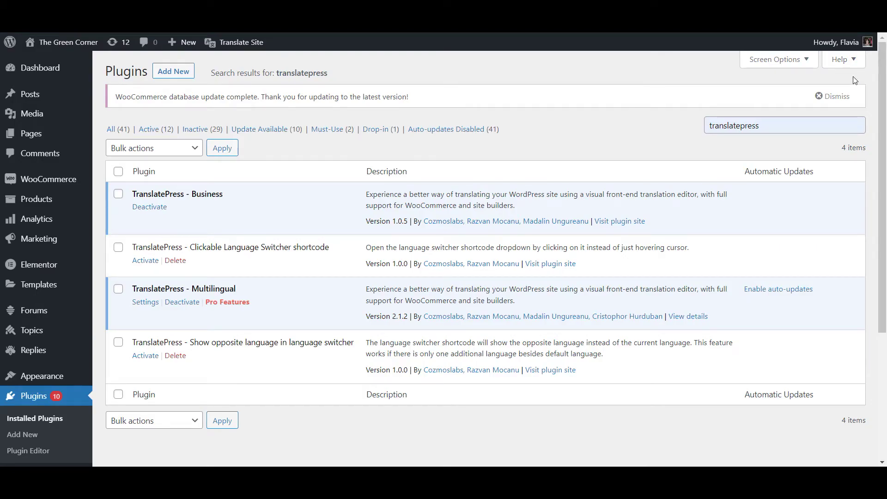
drag(242, 290, 127, 294)
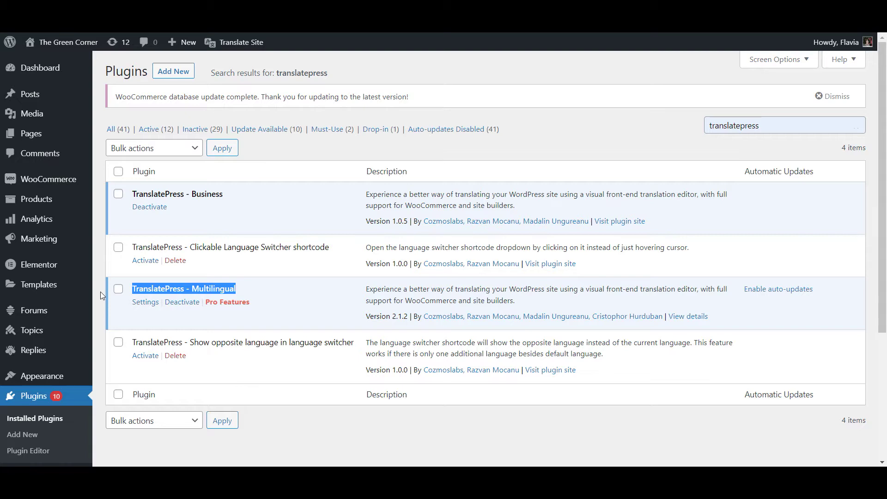
drag(227, 195, 120, 197)
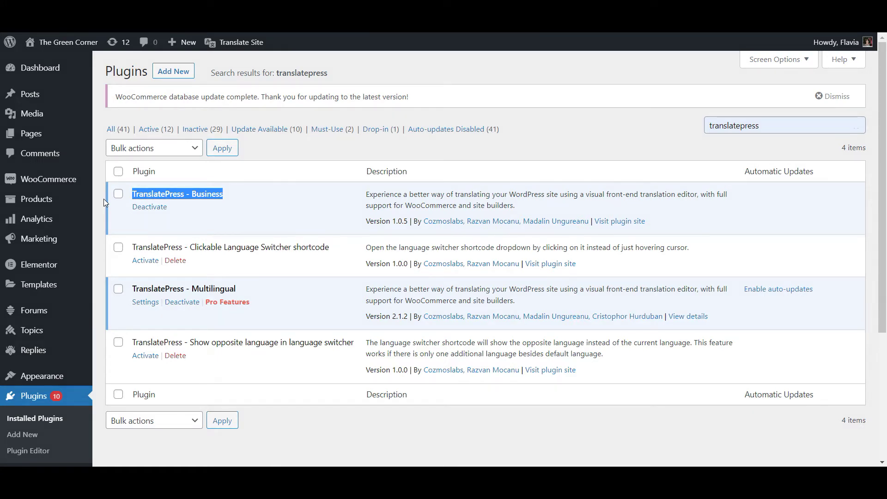
Activate the SEO Pack add-on from the Addons tab of Settings > TranslatePress
scroll(51, 365, down, 3)
scroll(50, 411, up, 3)
mouse_move(45, 411)
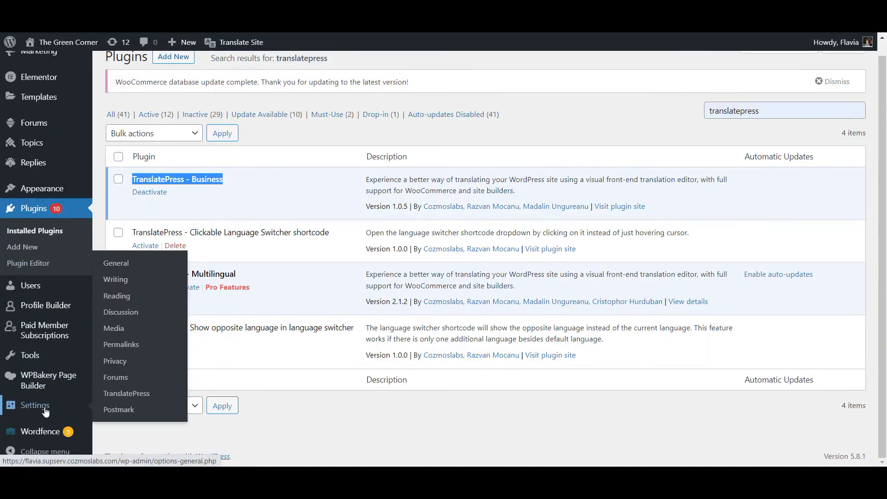
click(127, 393)
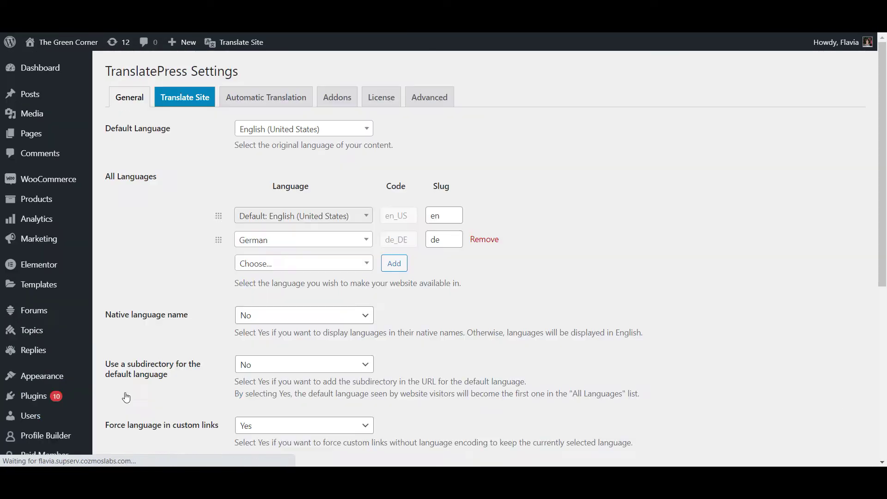
click(353, 102)
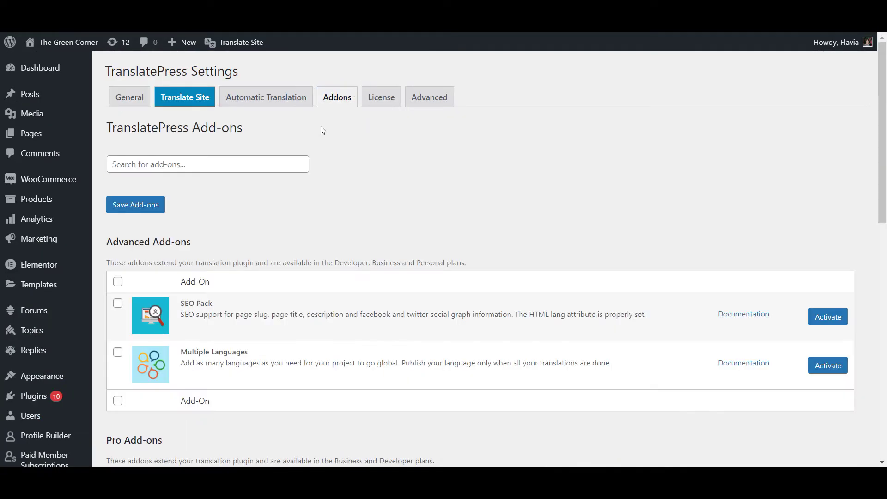
drag(180, 305, 213, 305)
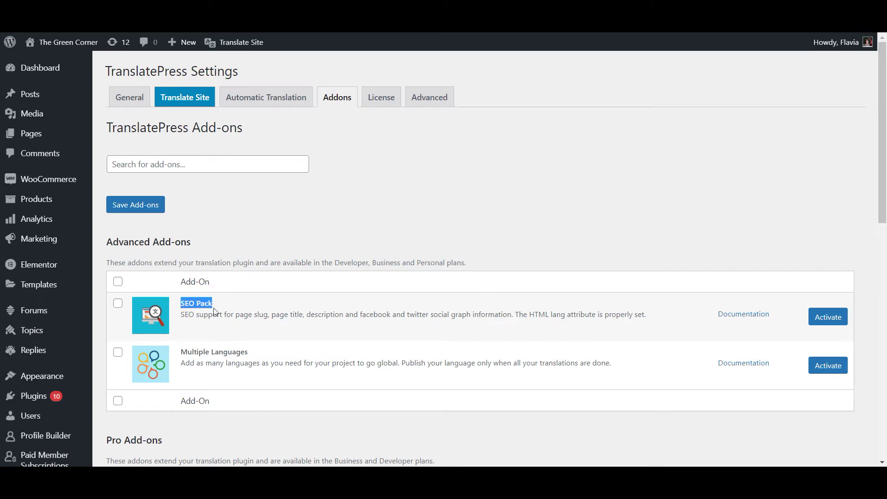
click(827, 323)
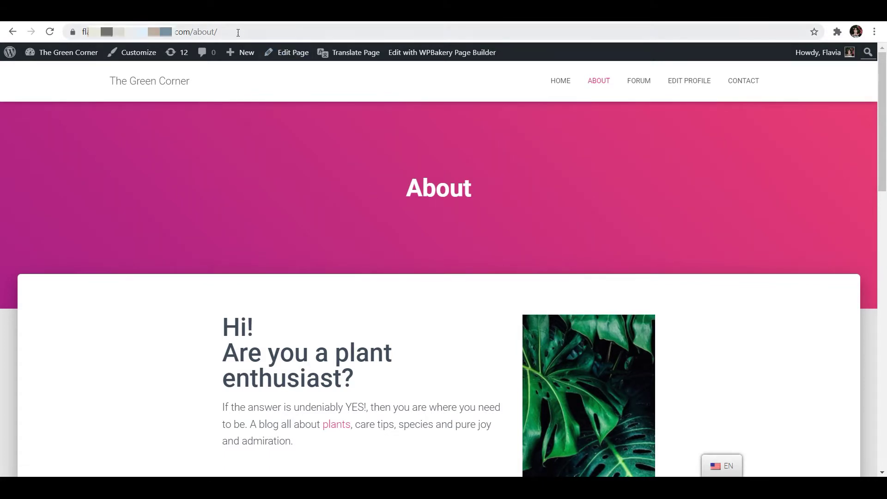
drag(232, 31, 192, 35)
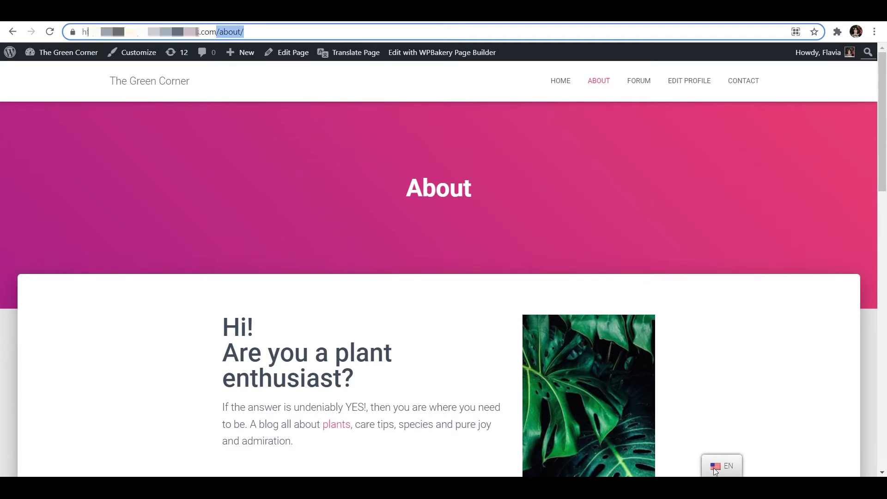
mouse_move(714, 467)
click(717, 446)
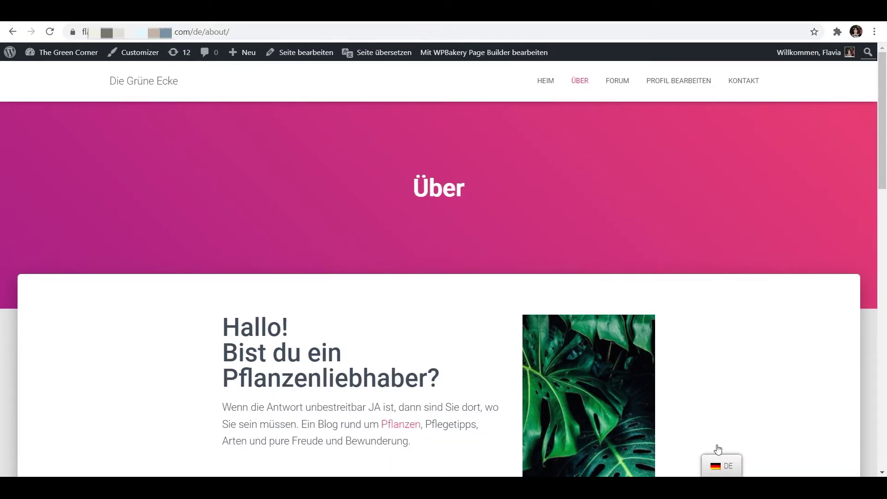
drag(231, 33, 203, 35)
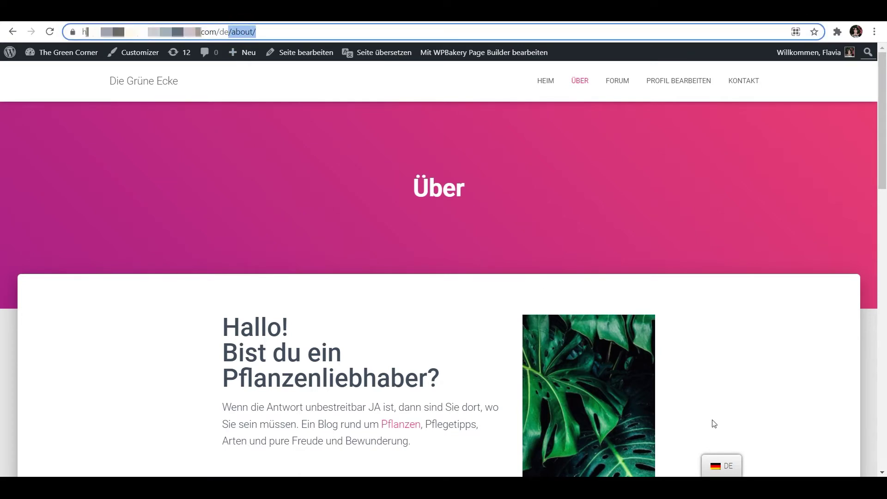
click(708, 451)
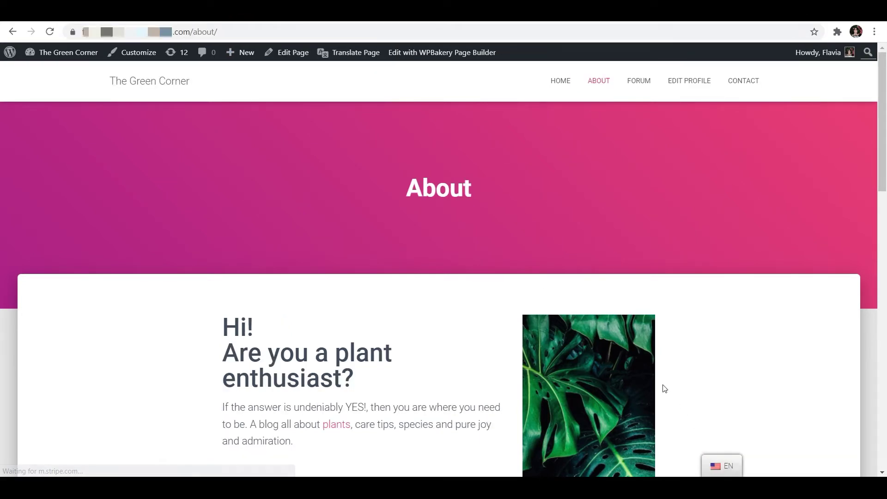
click(367, 59)
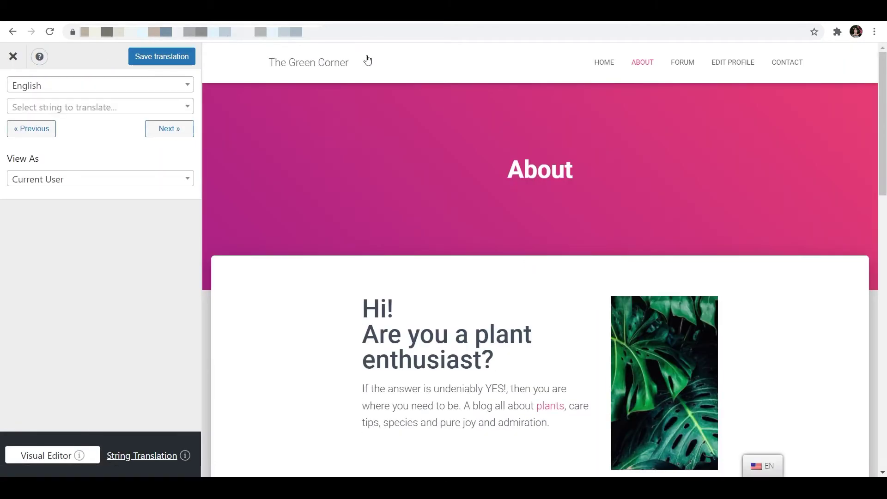
Translate the 'about' post slug to 'uber' in German, save it, and close the editor
click(157, 108)
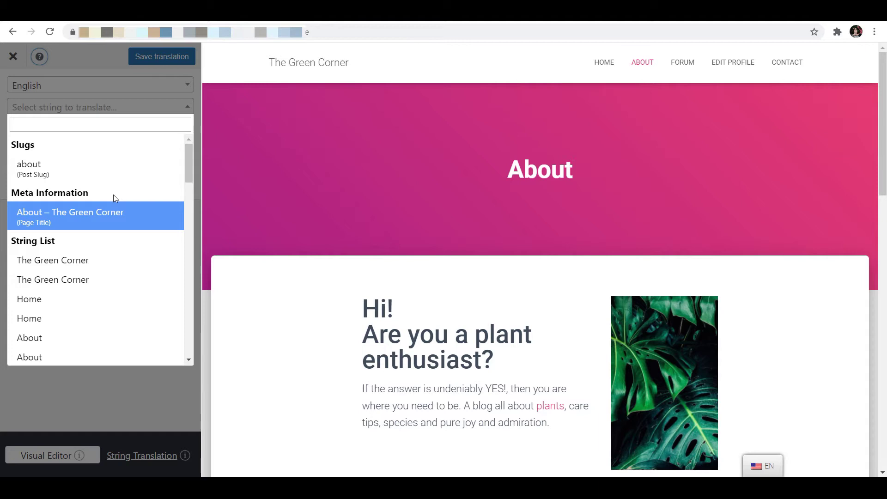
click(112, 179)
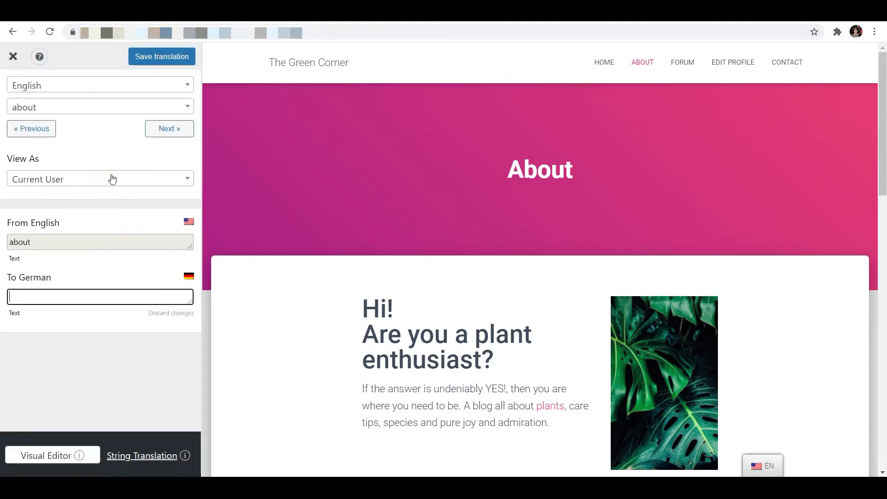
text(uber)
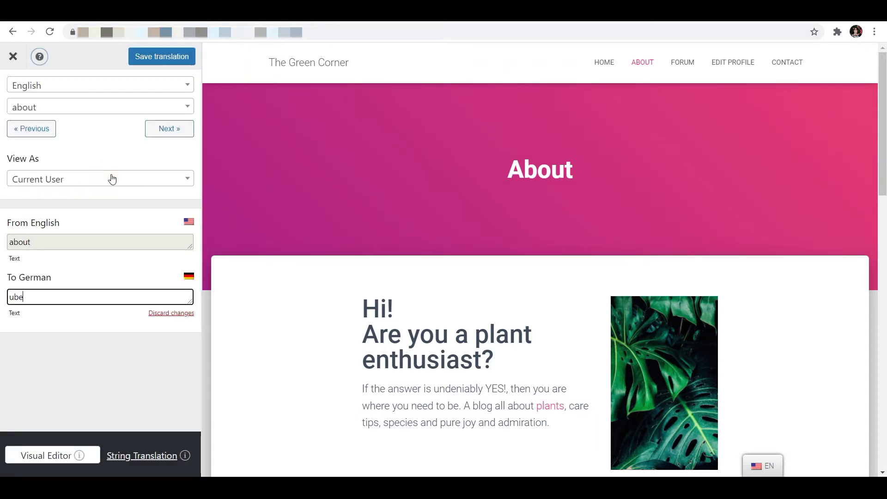
click(159, 56)
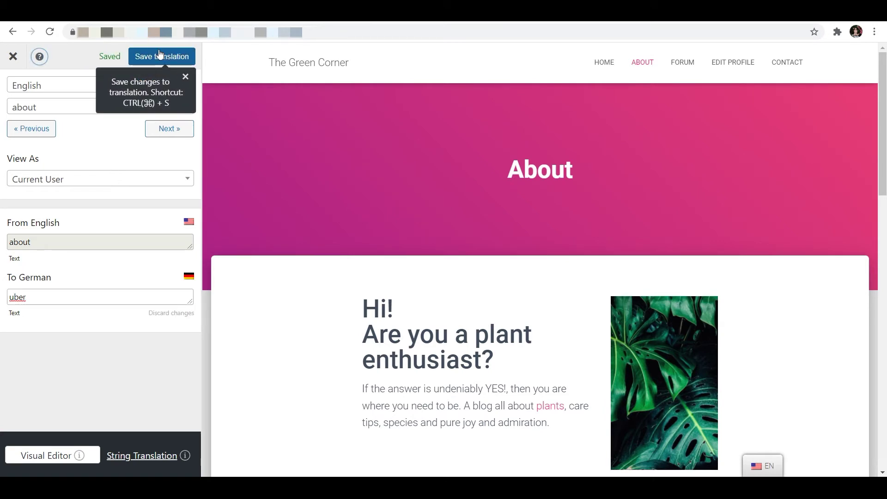
click(13, 56)
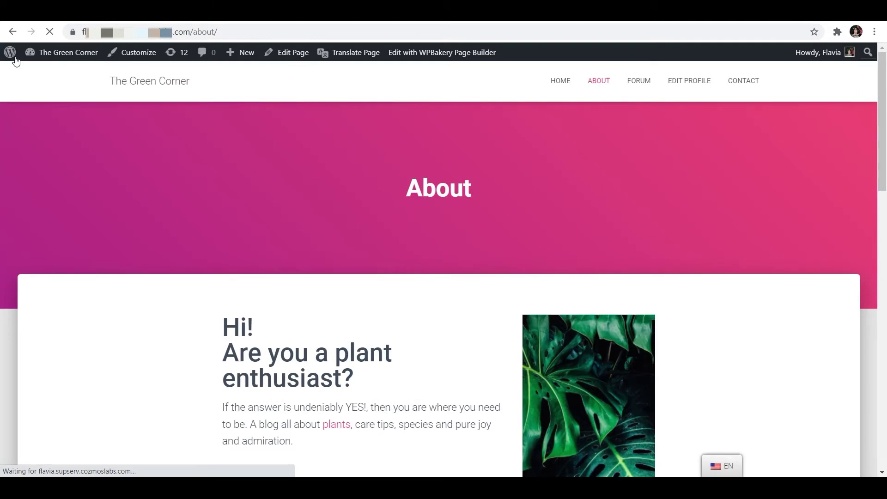
Switch the About page to DE and highlight the 'uber' slug in the /de/uber/ address
mouse_move(703, 459)
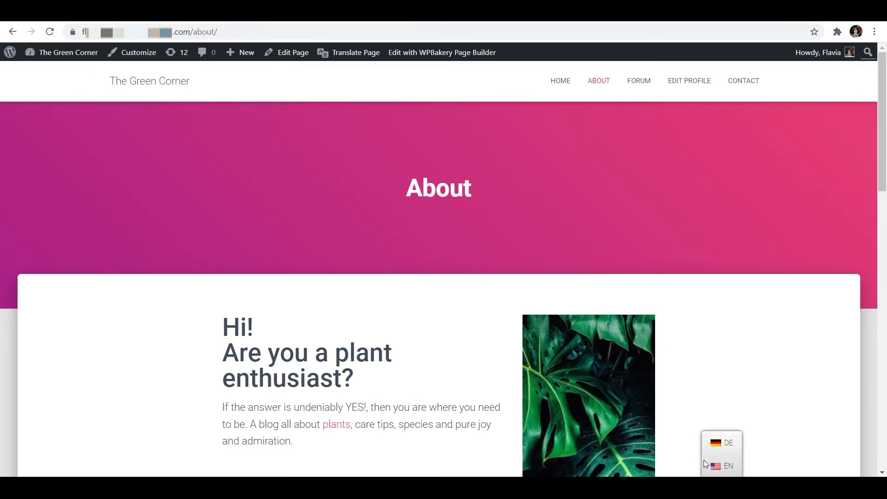
click(718, 442)
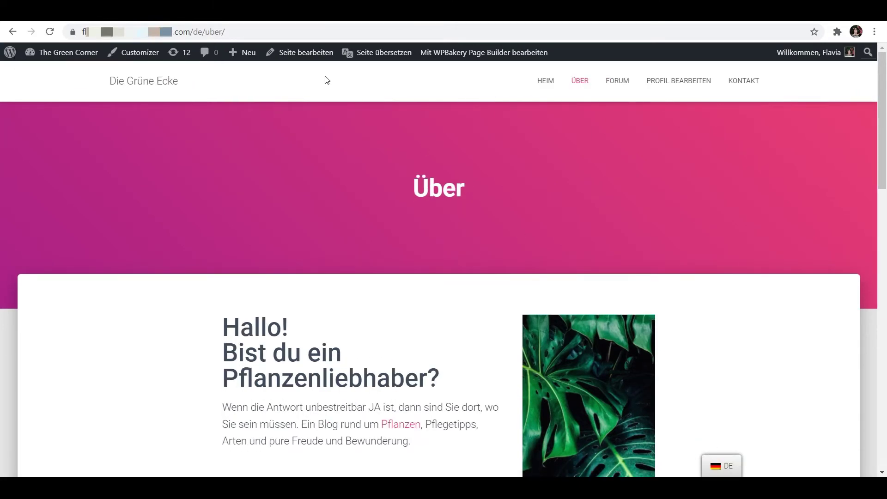
drag(225, 32, 202, 35)
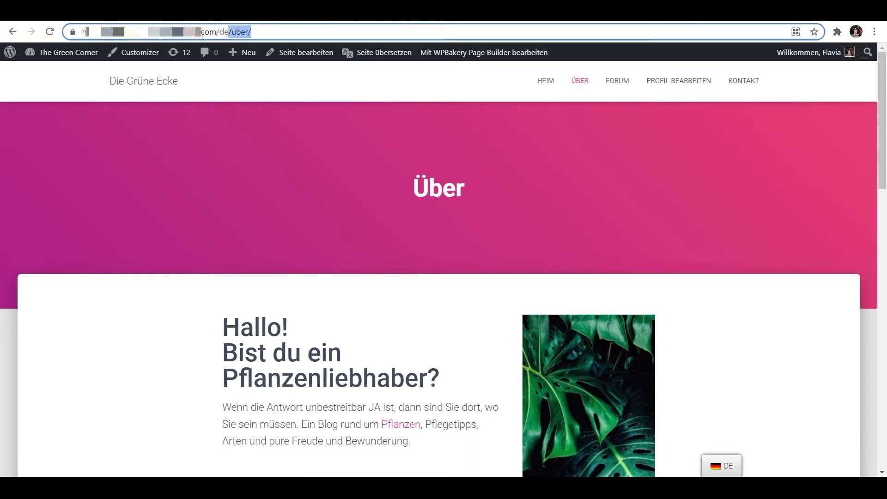
click(787, 381)
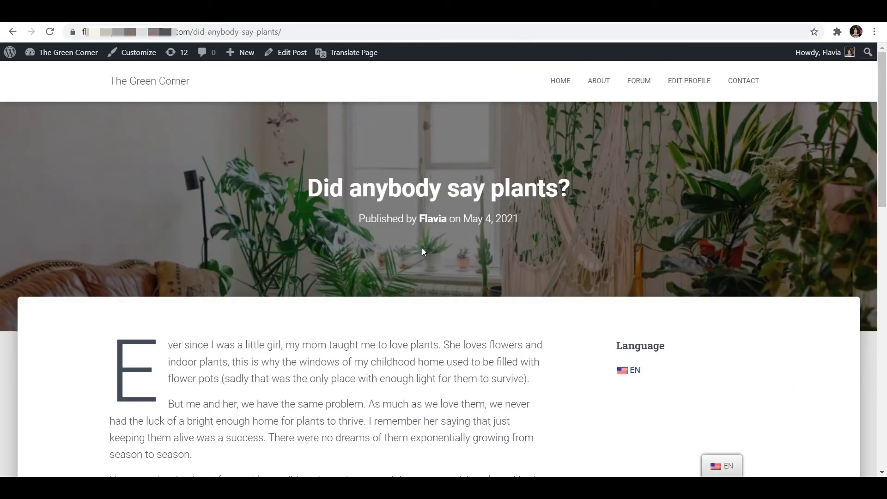
In the translation editor for 'Did anybody say plants?', select the post's slug string
click(344, 52)
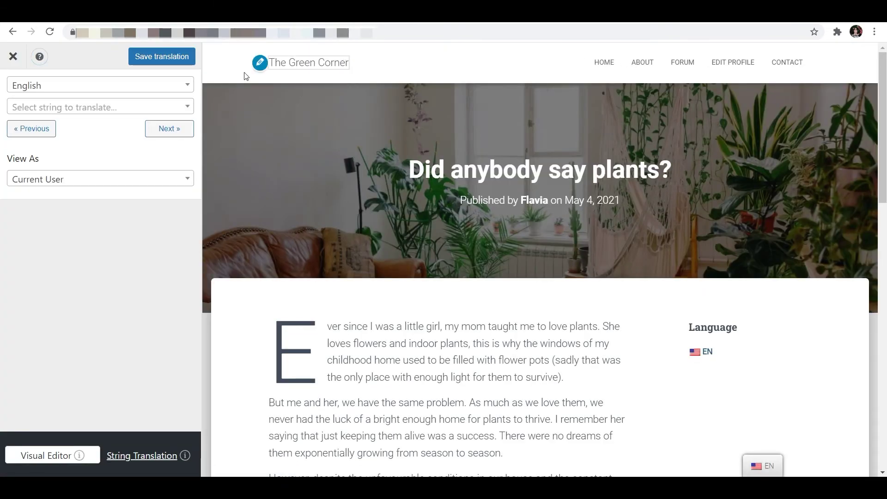
click(167, 107)
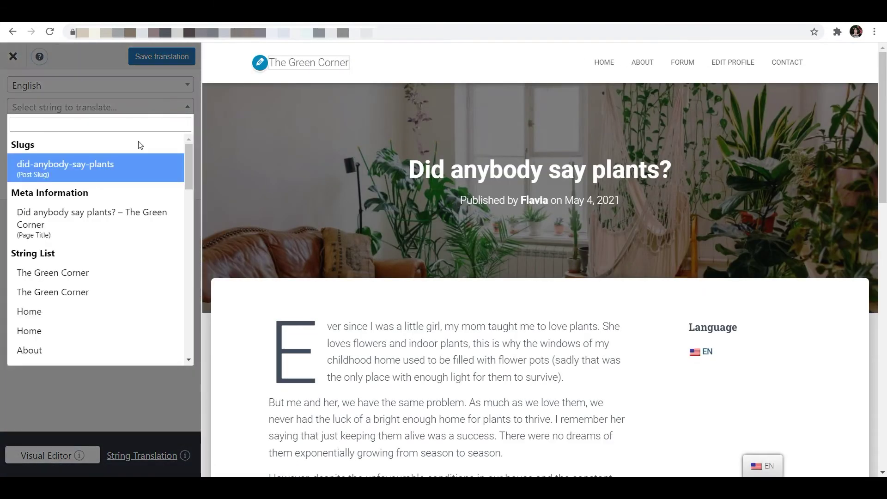
click(119, 167)
text(hat-jemand-pflanzen-gesagt)
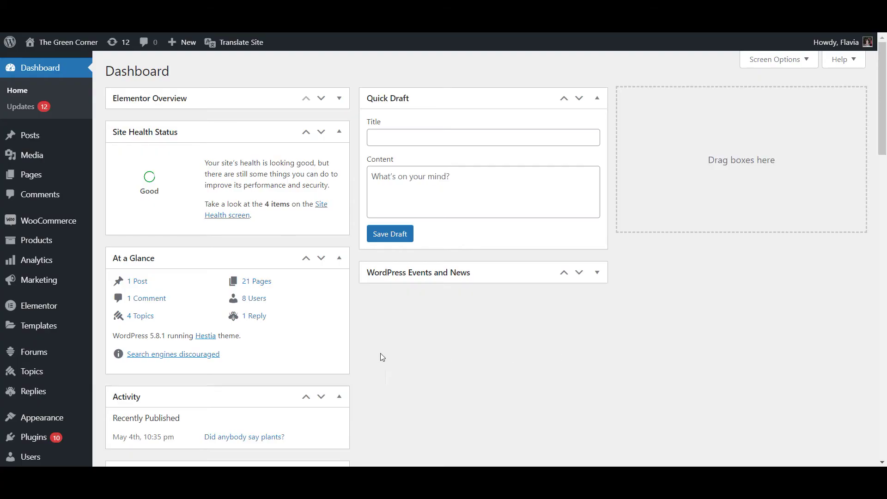
Tick 'Automatically translate slugs' in TranslatePress Advanced settings and save the changes
mouse_move(34, 353)
scroll(33, 352, down, 3)
mouse_move(69, 433)
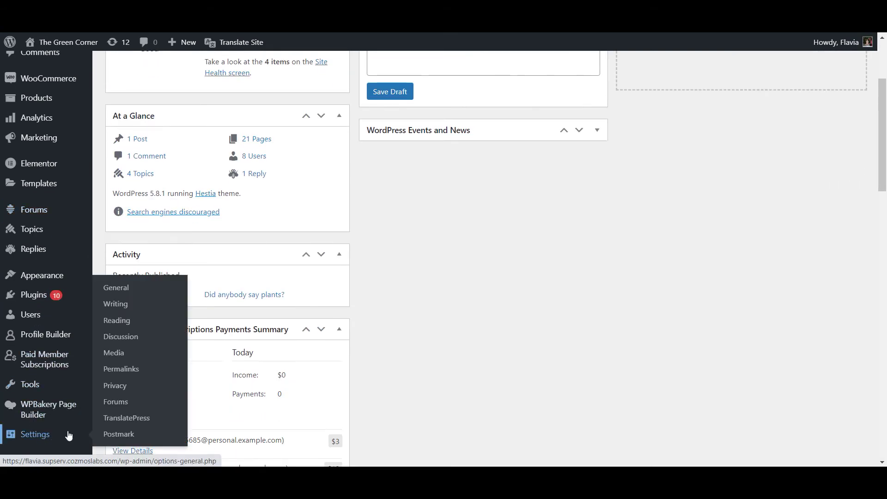
click(111, 418)
click(430, 105)
scroll(431, 107, down, 20)
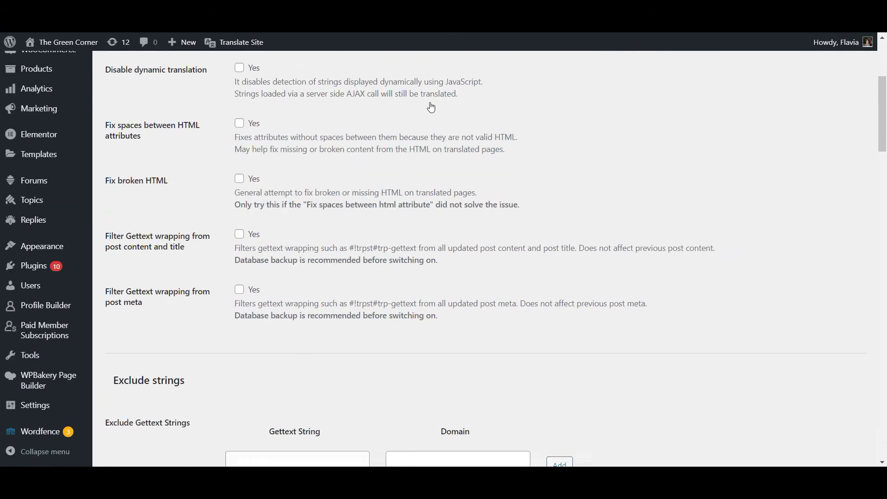
scroll(431, 107, down, 4)
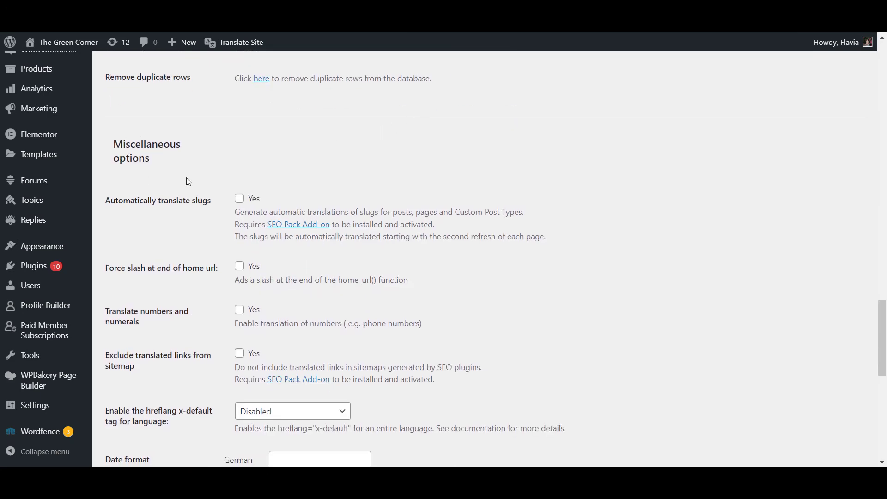
click(239, 198)
scroll(241, 202, down, 5)
scroll(241, 202, down, 5)
click(133, 406)
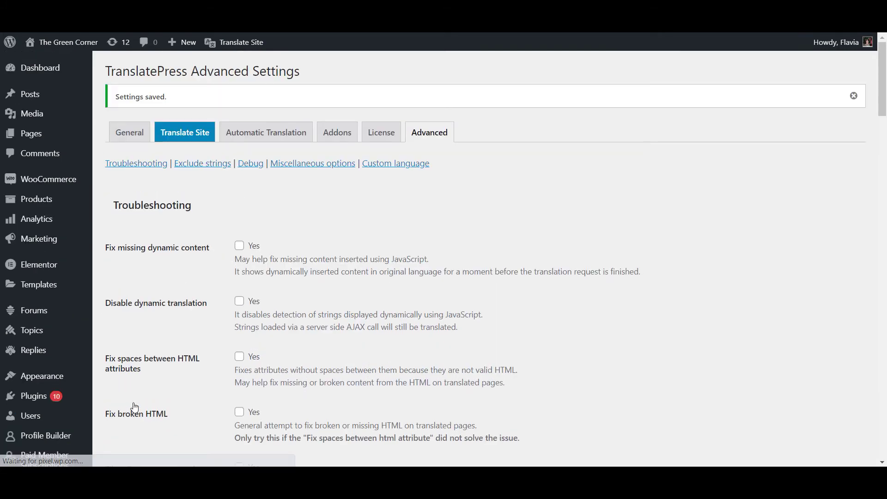
click(250, 132)
Set Enable Automatic Translation to Yes and choose Google Translate v2 as the engine
click(257, 132)
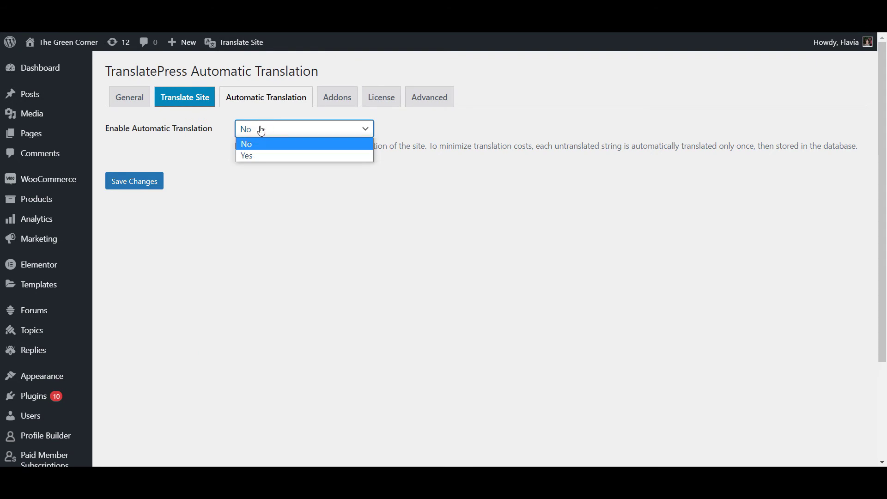
click(257, 154)
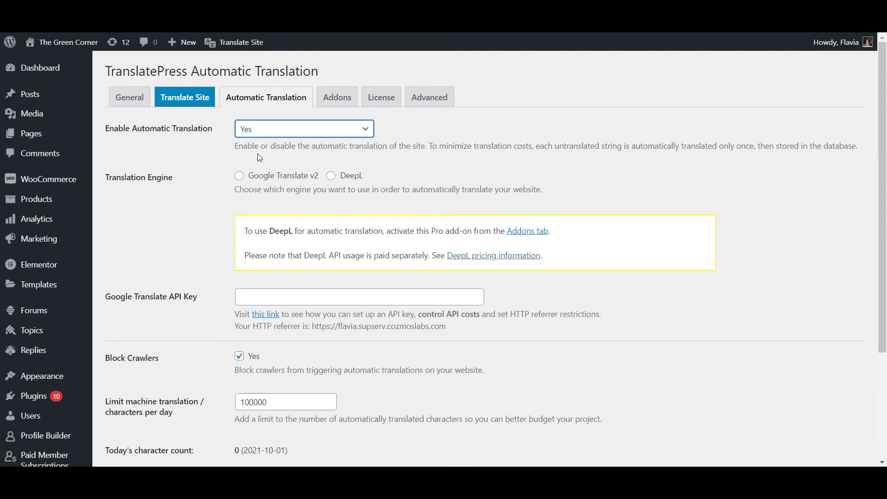
click(240, 176)
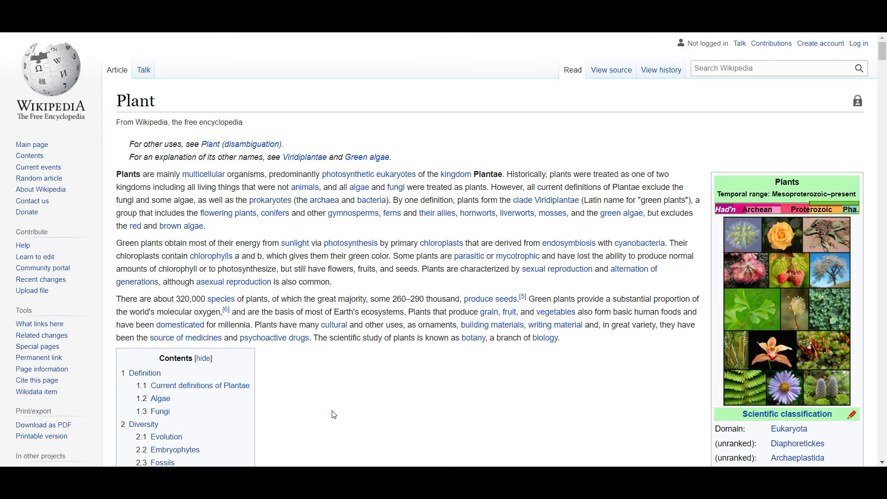
drag(168, 96, 104, 107)
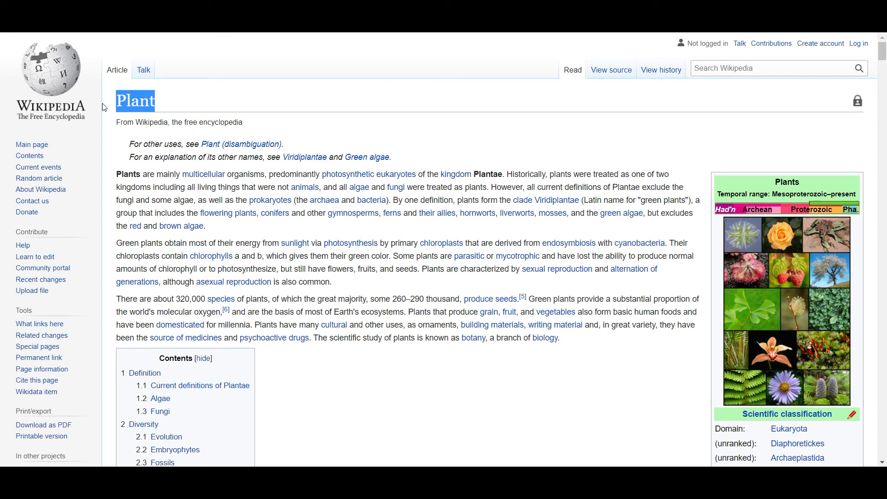
click(209, 101)
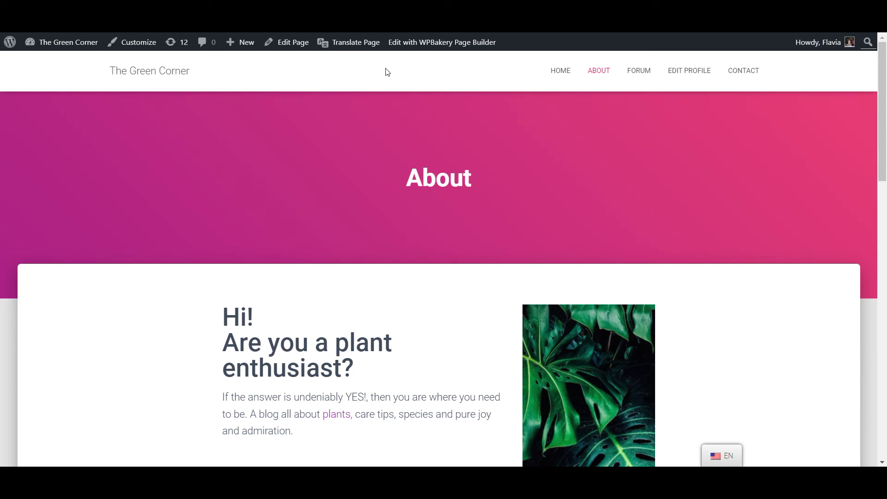
Set the German 'Pflanzen' link address to the de.wikipedia.org article, save, and close the editor
click(353, 43)
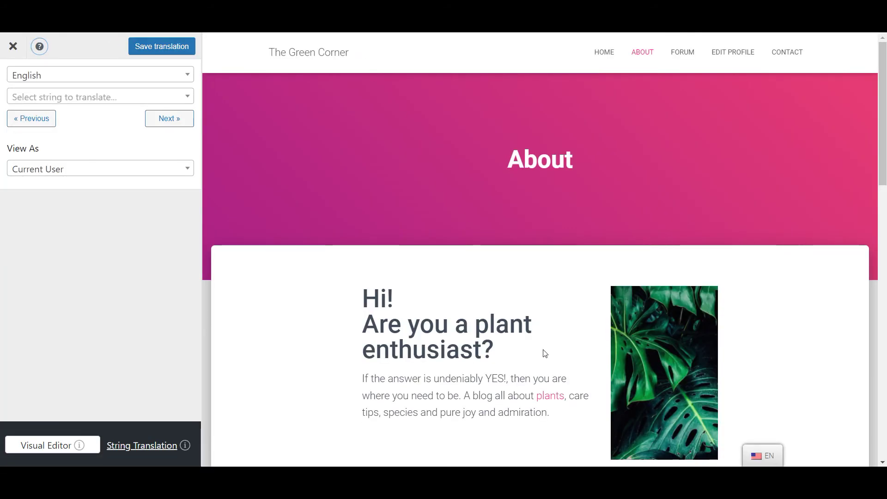
click(528, 398)
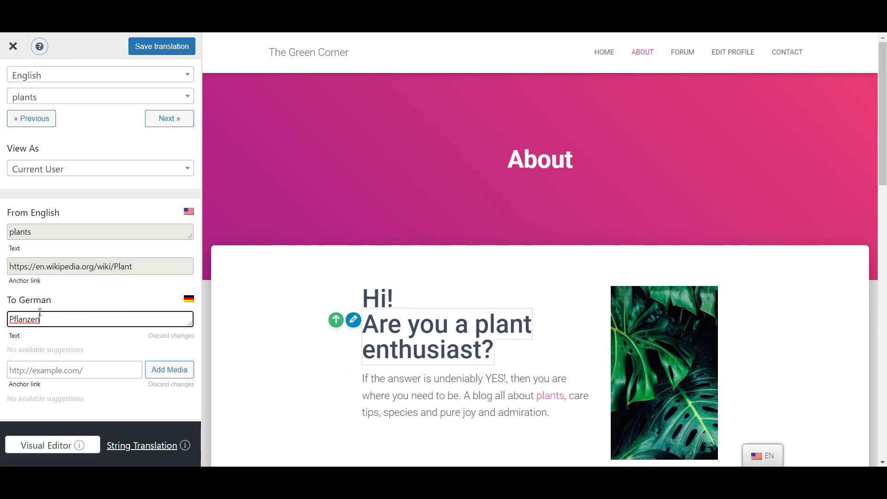
drag(39, 314, 6, 318)
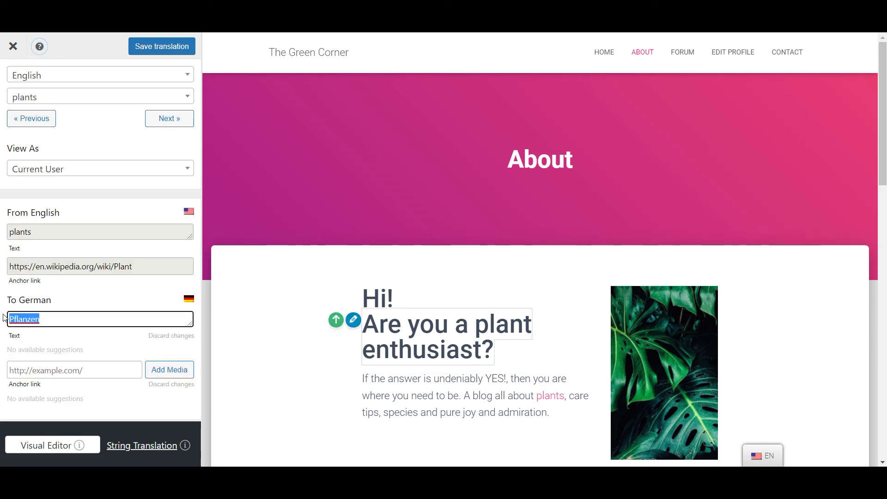
click(93, 367)
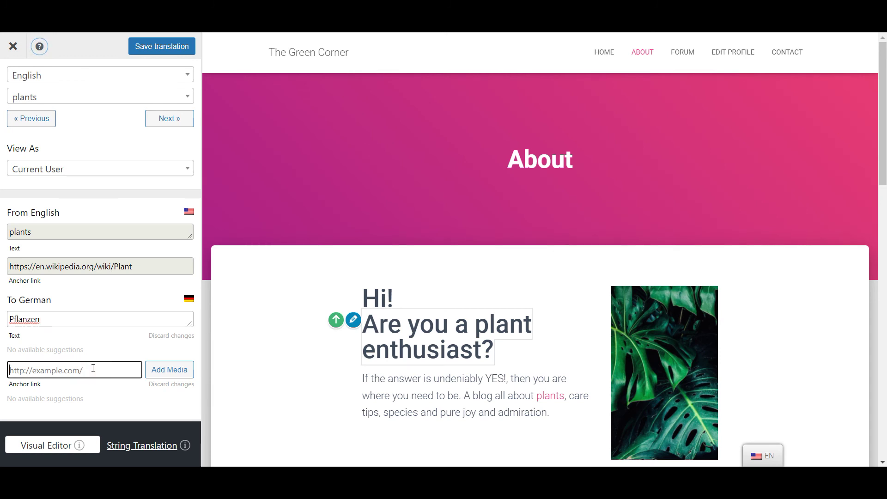
text(https://de.wikipedia.org/wiki/Pflanzen)
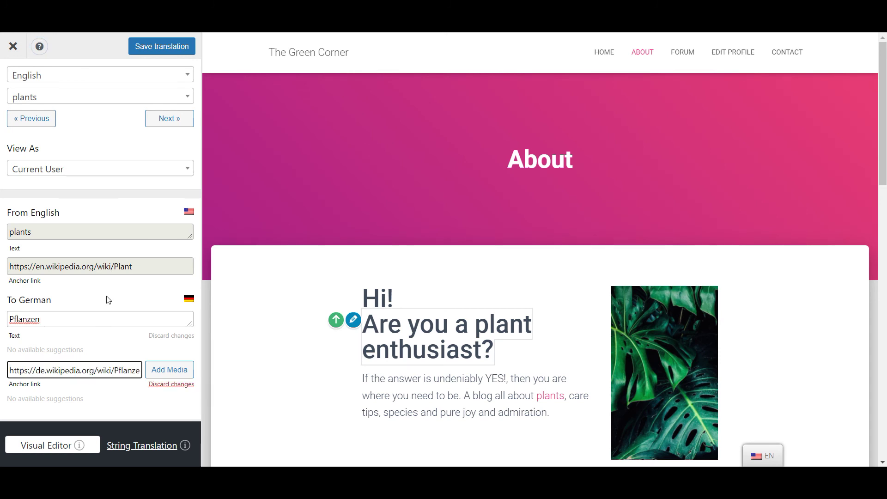
click(164, 46)
click(13, 47)
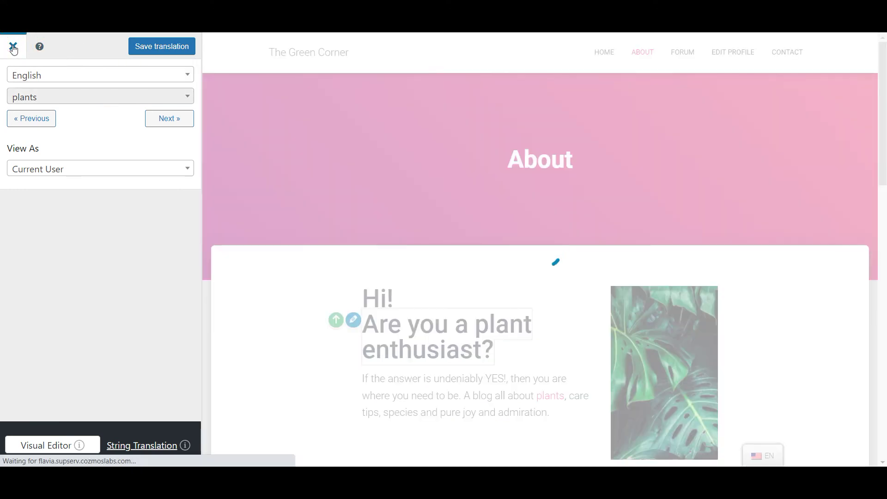
Switch the site to German, check the Pflanze article heading, and return to the Über page
mouse_move(720, 454)
click(722, 435)
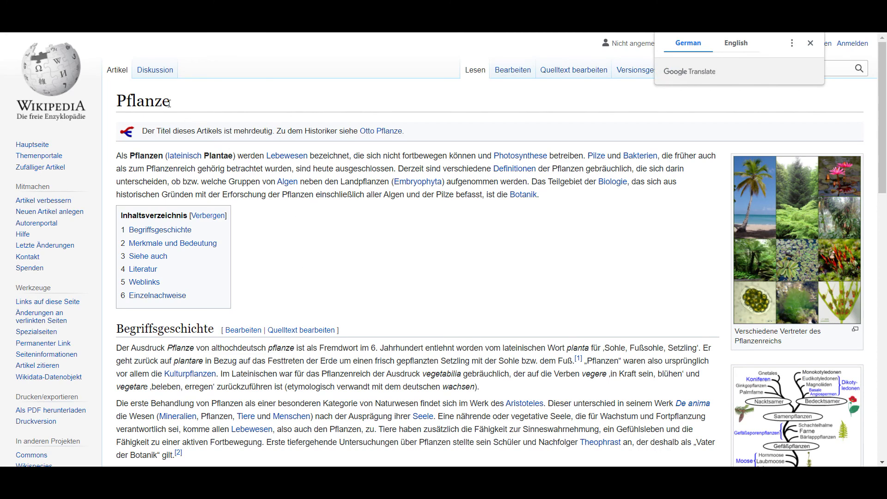
drag(169, 103, 113, 102)
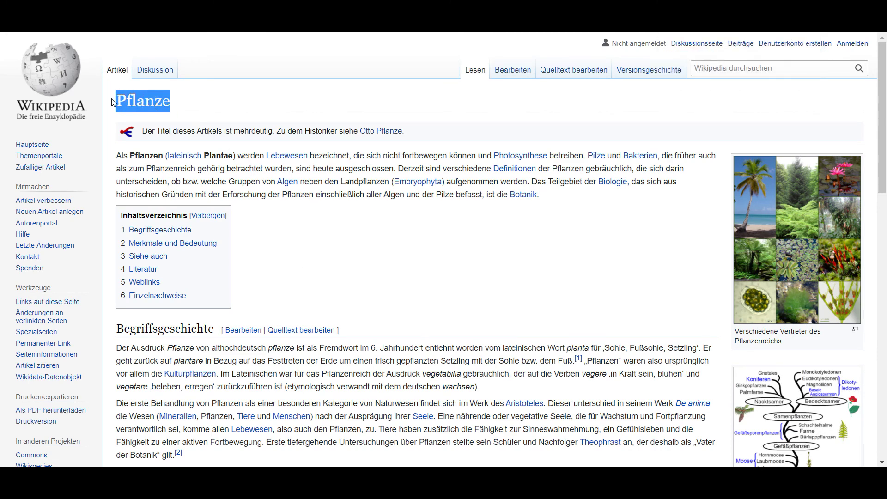
click(173, 104)
key(alt+Left)
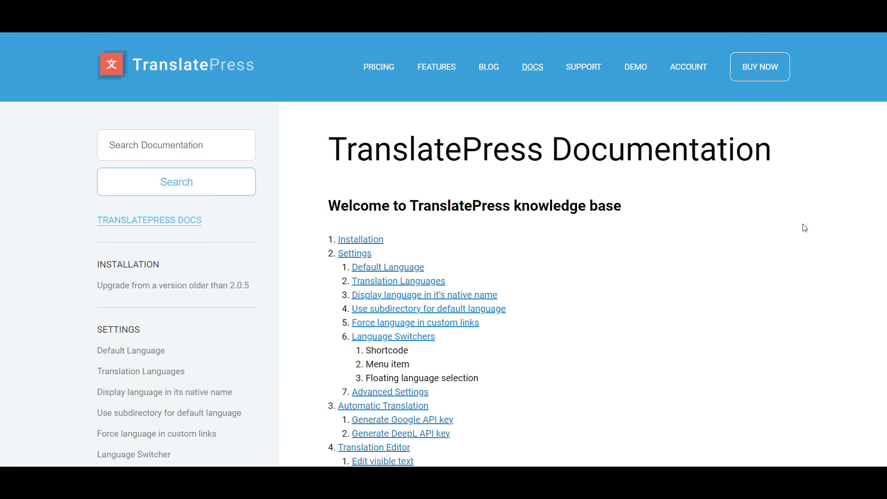
Scroll down the TranslatePress knowledge base topic list and back up toward the top
scroll(805, 228, down, 10)
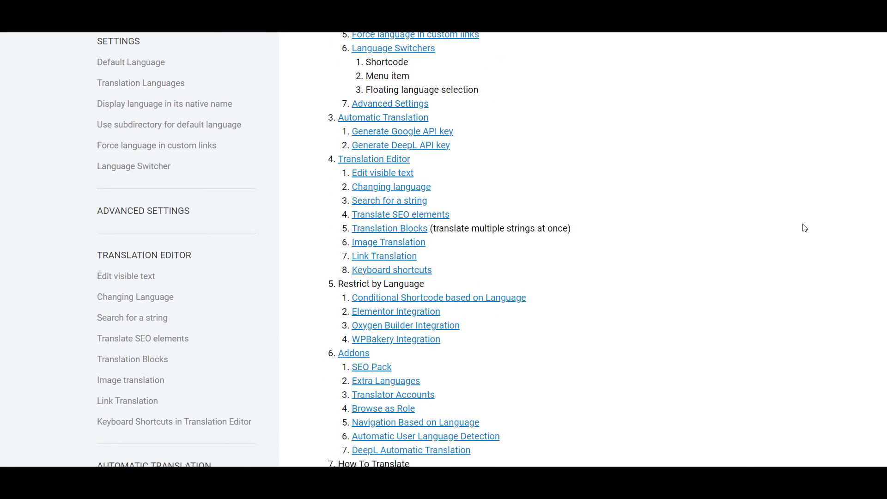
scroll(804, 227, down, 8)
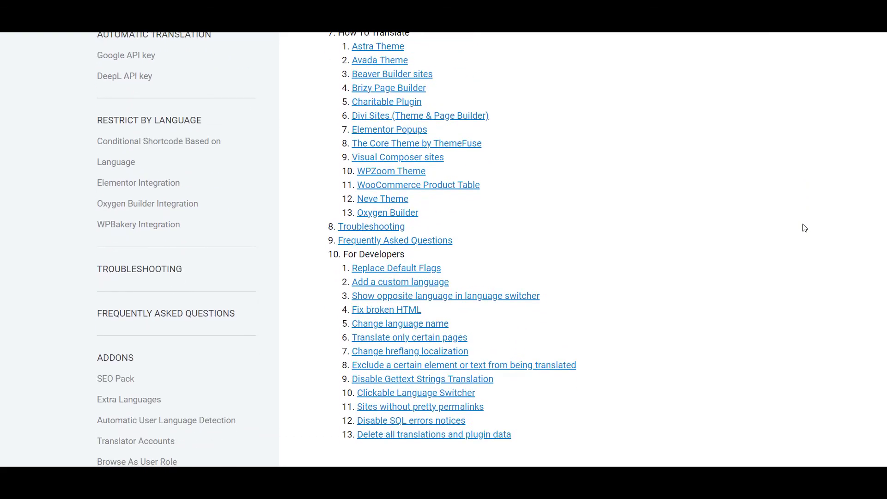
scroll(805, 228, up, 19)
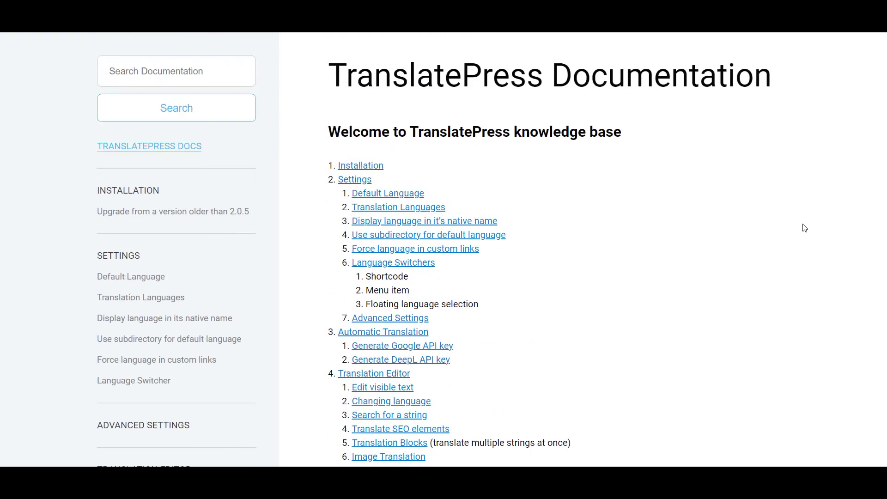